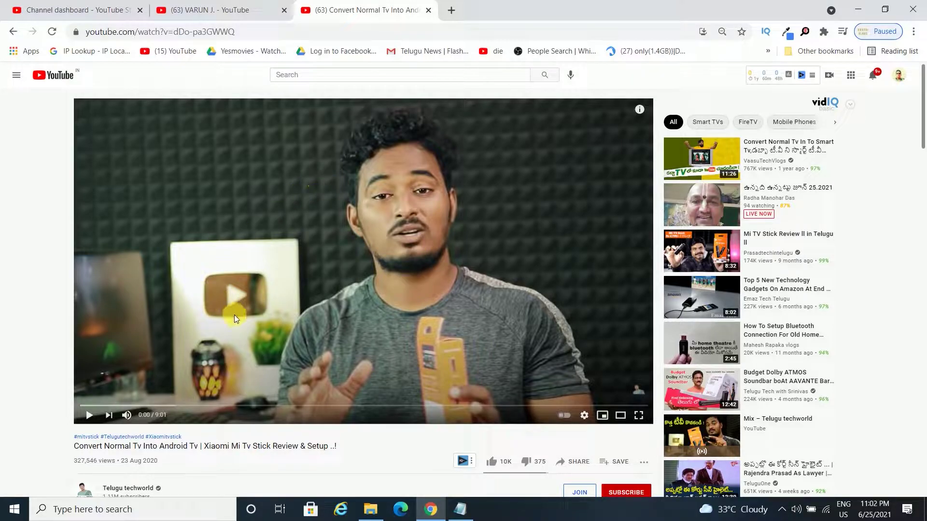
- Examine the hashtags displayed above the title of the Xiaomi Mi Tv Stick review video
scroll(234, 315, up, 4)
scroll(234, 315, down, 1)
scroll(234, 315, left, 2)
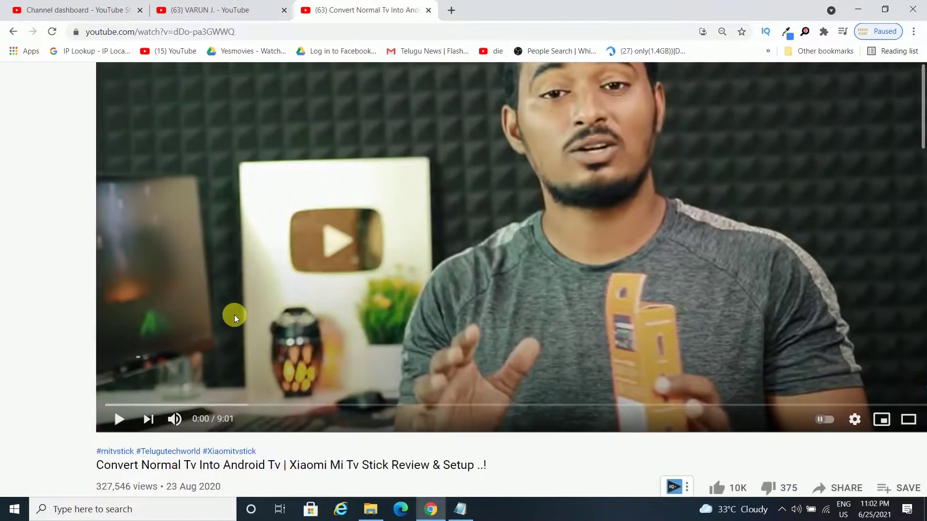
scroll(172, 383, up, 3)
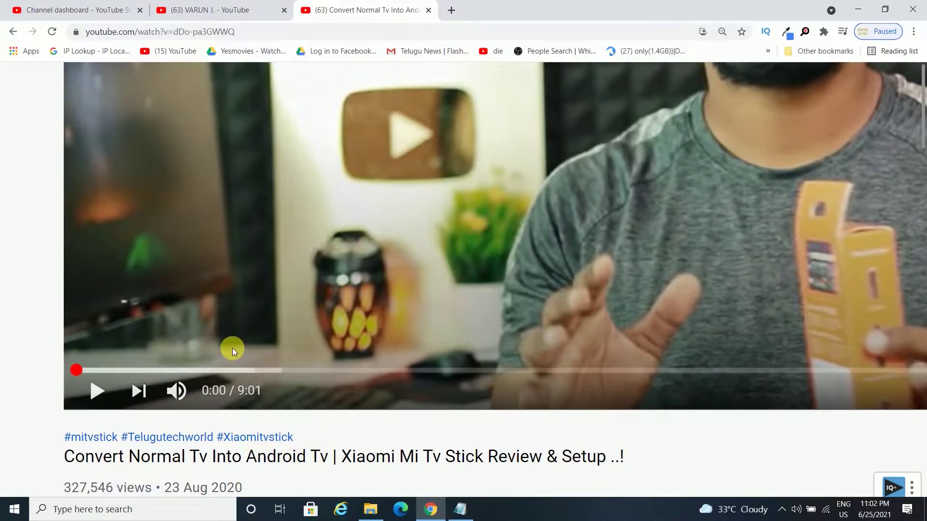
key(ctrl+0)
- In the draft upload's description, add a new line with the hashtags #youtube #facebook #instagram
click(94, 10)
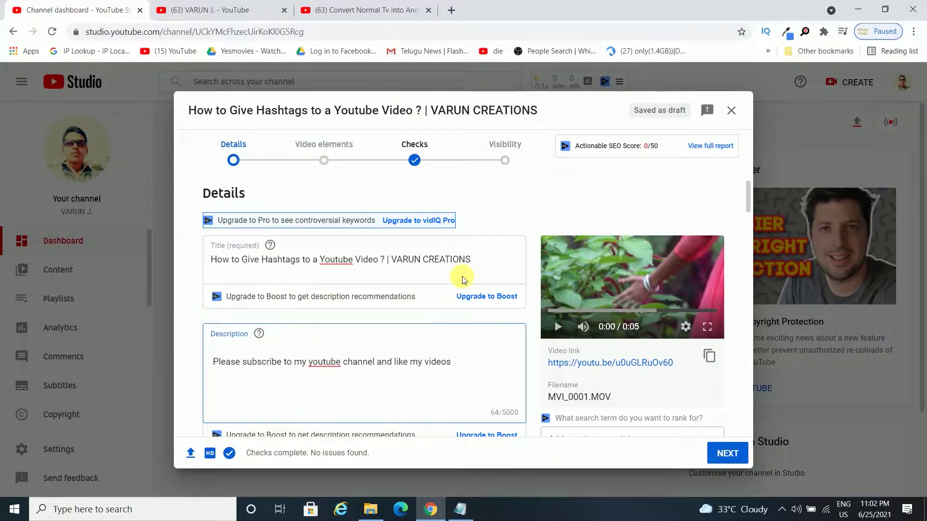
drag(474, 262, 257, 268)
key(ctrl+a)
click(385, 362)
key(ctrl+a)
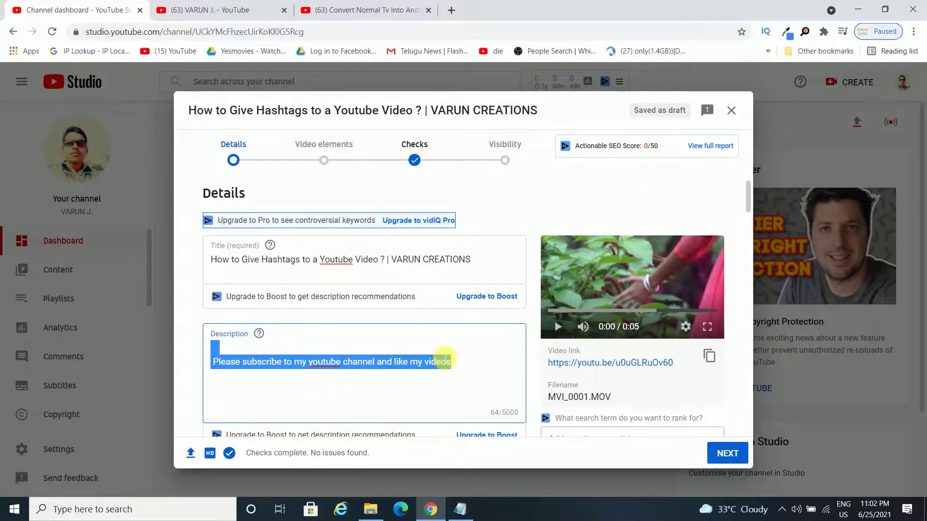
click(465, 366)
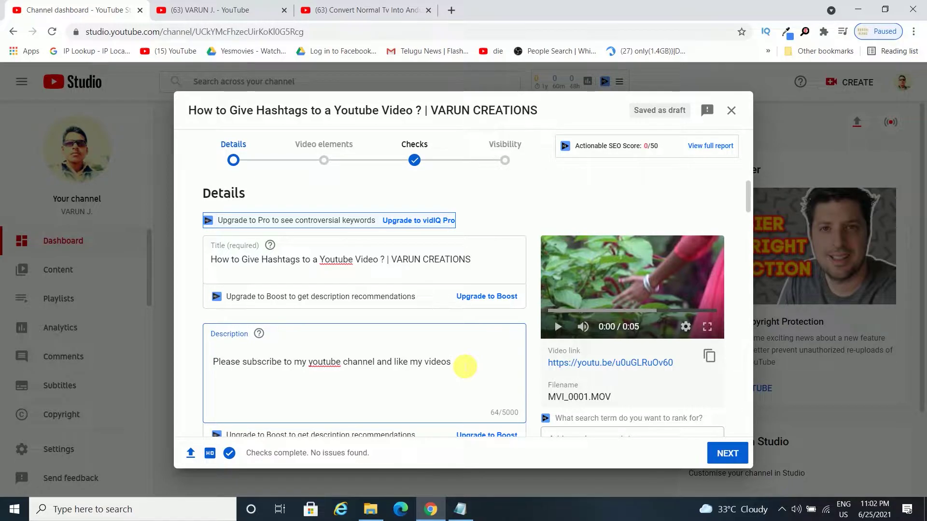
key(Return)
text(#youtu)
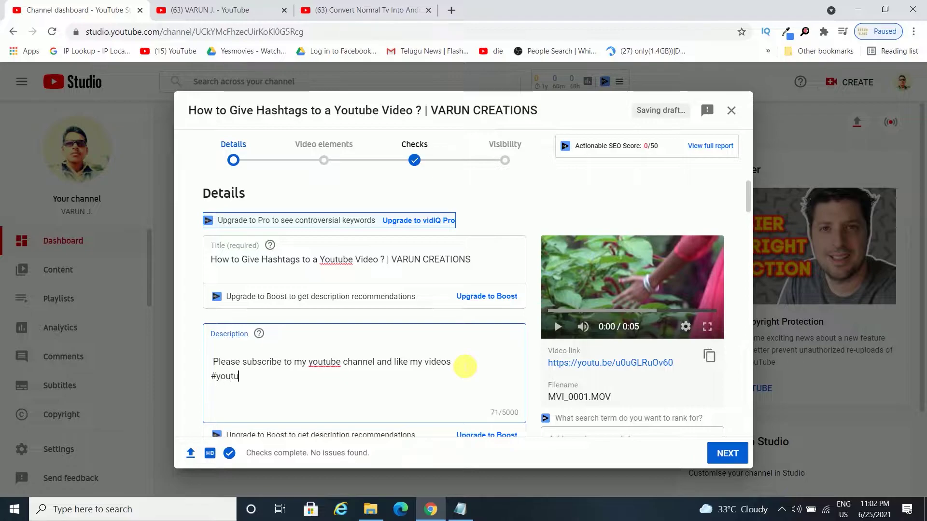
text(be #facebook #instagram)
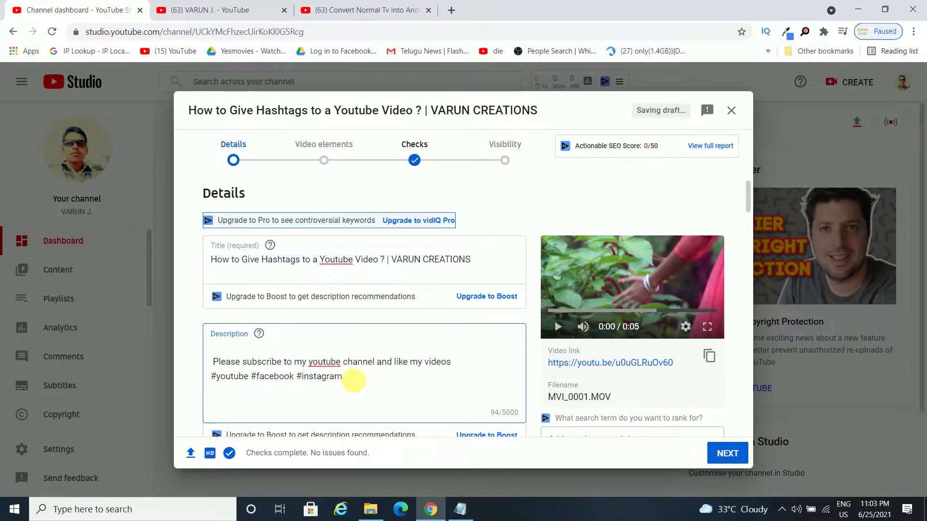
click(301, 378)
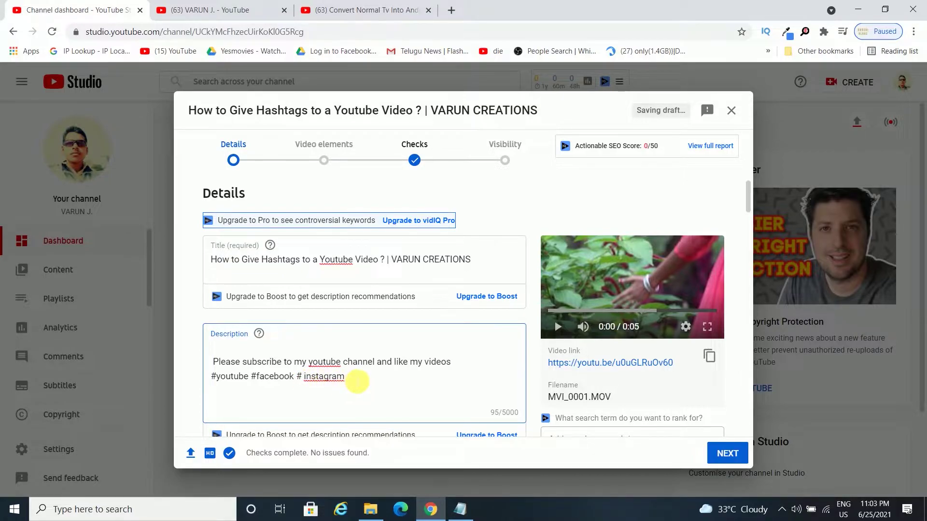
key(BackSpace)
drag(249, 379, 358, 376)
click(248, 378)
- Append the hashtag #orange after #instagram in the description, with no space following the # sign
click(358, 379)
text(# oran)
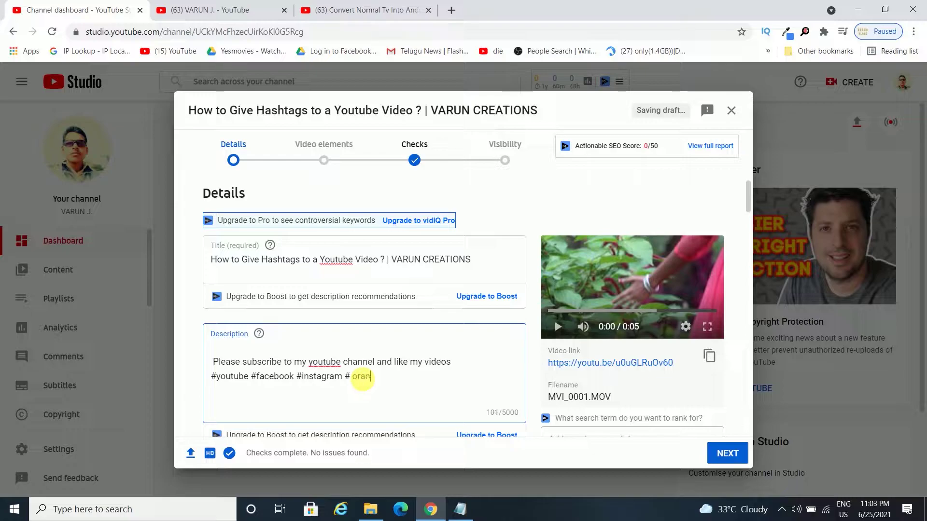
text(ge)
drag(386, 378, 355, 377)
click(355, 378)
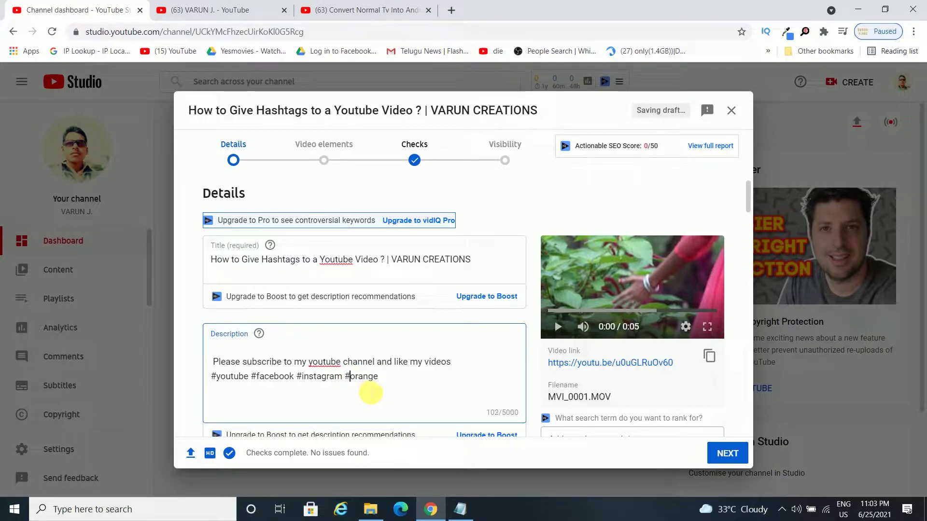
drag(382, 381, 349, 379)
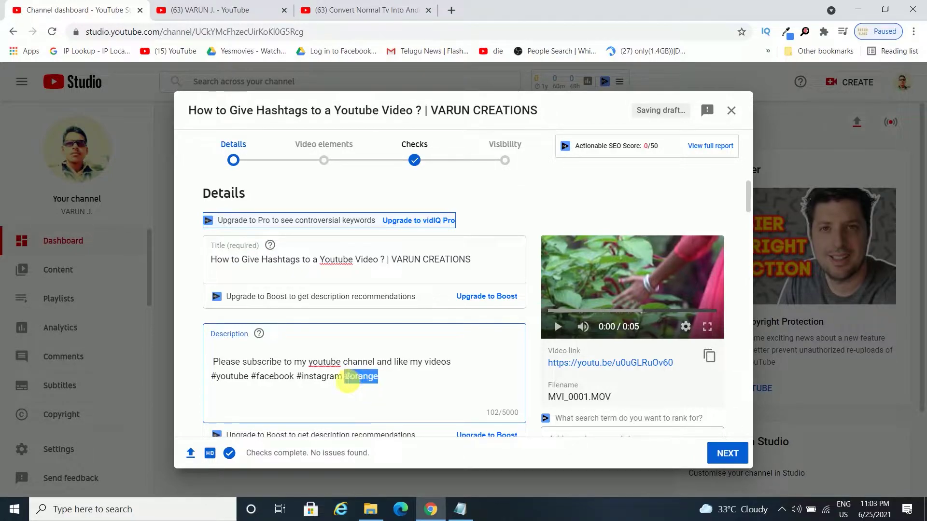
click(385, 381)
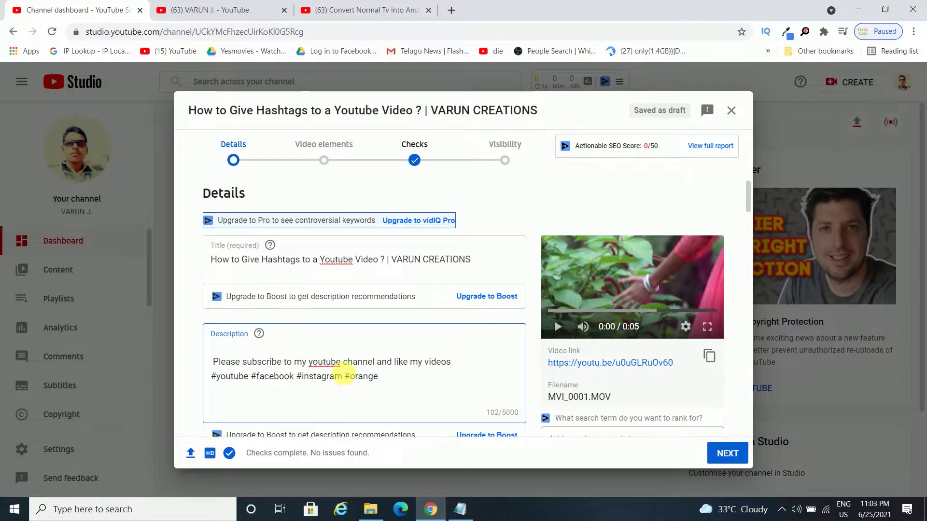
- Compare the hashtags in the Mi Tv Stick review video's description with the ones above its title
click(353, 9)
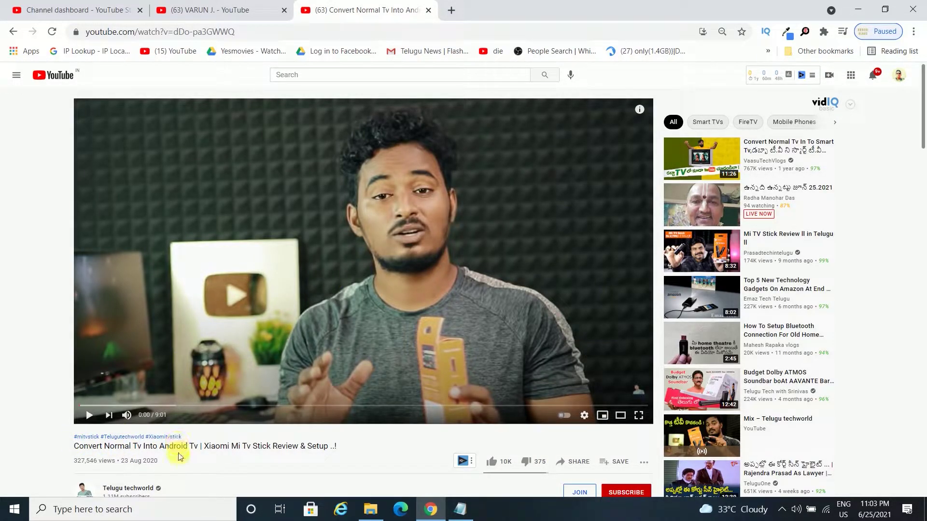
scroll(179, 456, down, 1)
scroll(149, 356, down, 2)
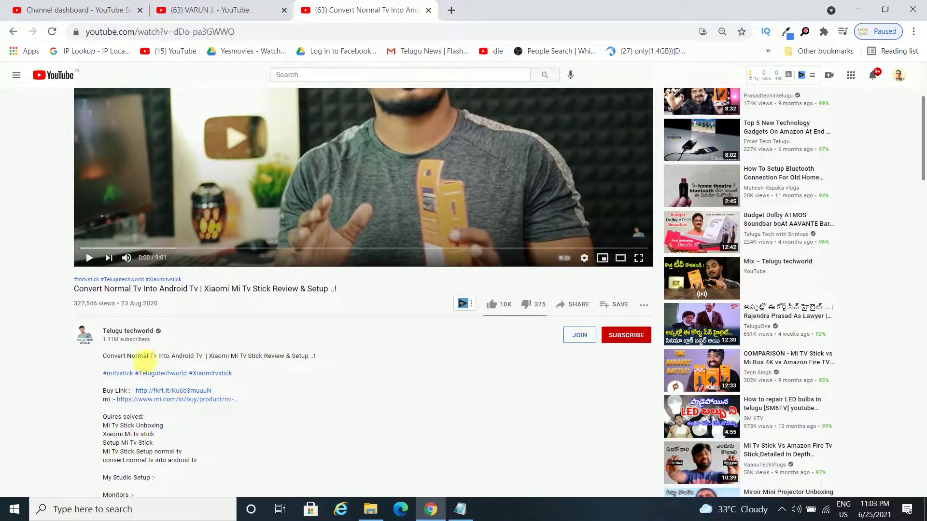
scroll(160, 375, up, 2)
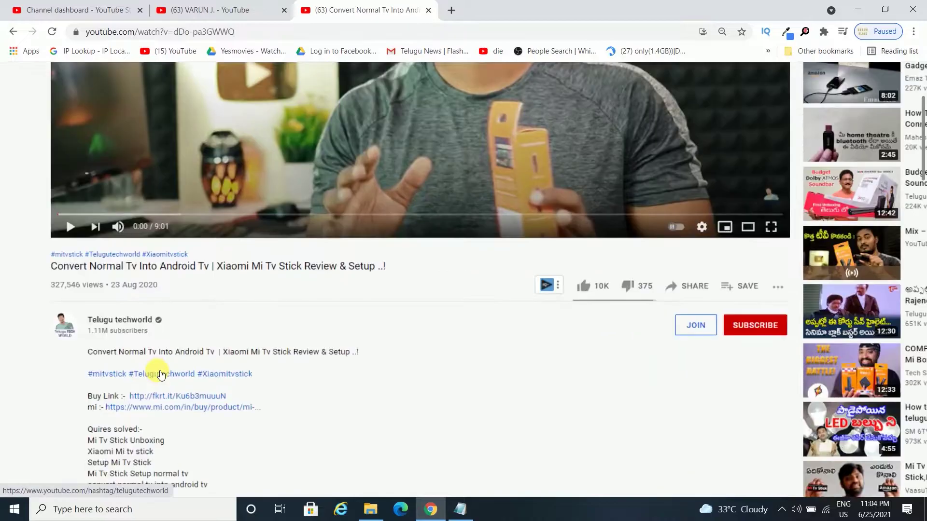
scroll(160, 375, up, 3)
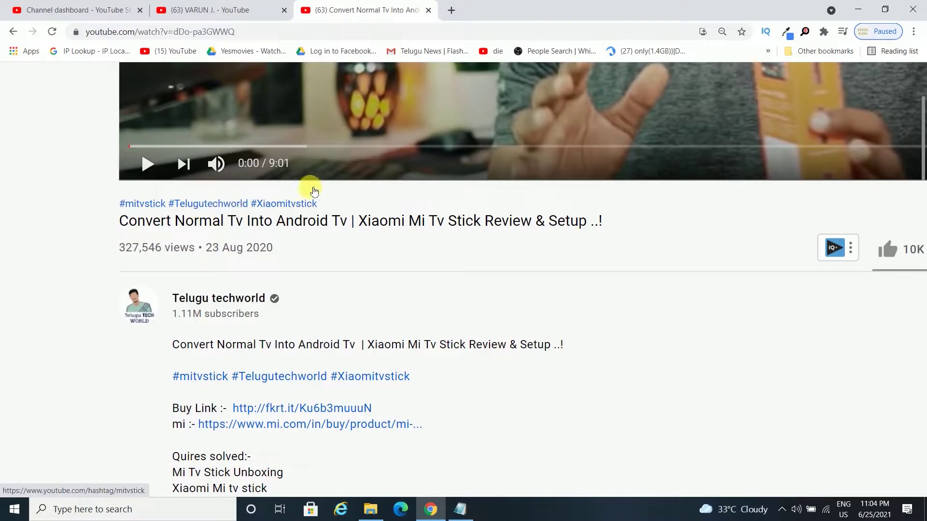
- Mark the draft video as not made for kids, complete the remaining upload stages, publish it and dismiss the sharing dialog
click(236, 9)
click(106, 9)
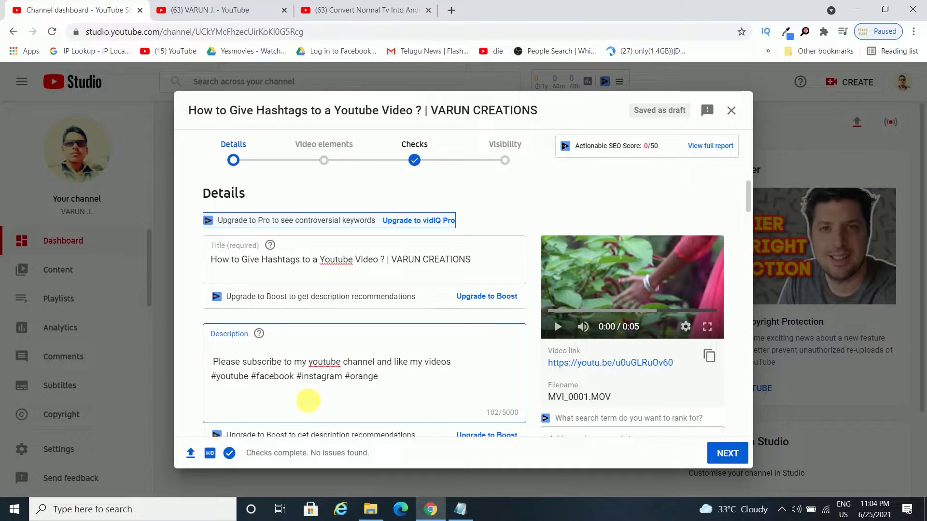
click(724, 454)
click(209, 357)
click(724, 453)
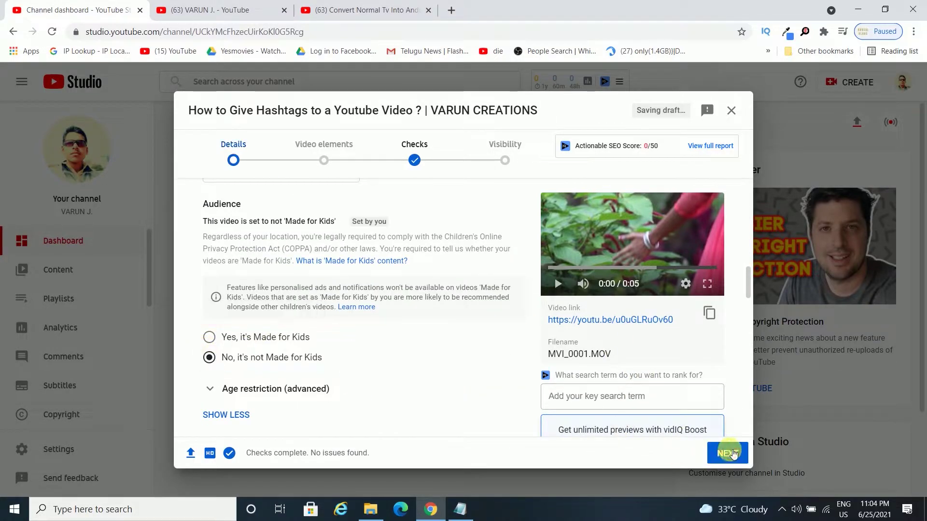
click(725, 452)
click(729, 452)
click(730, 453)
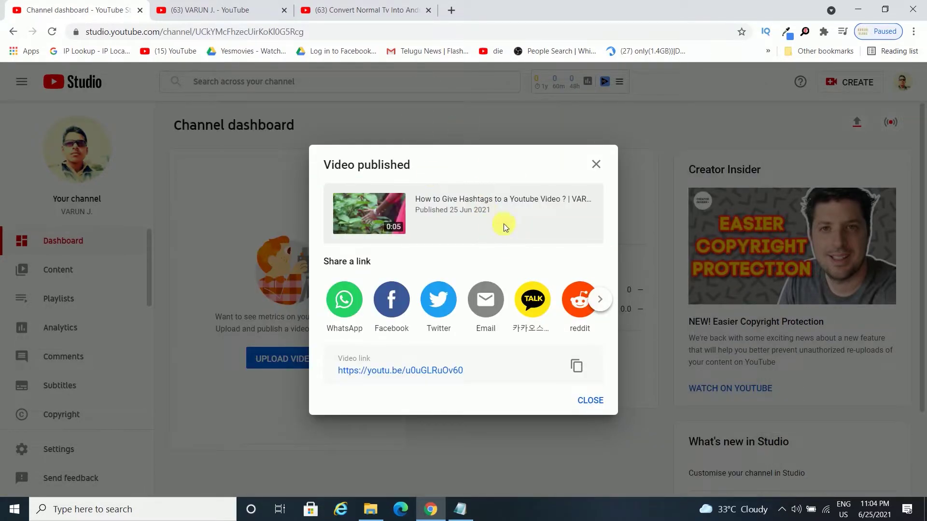
click(590, 400)
- Open the published video from the refreshed channel page and check the hashtags above its title and in its description
click(191, 10)
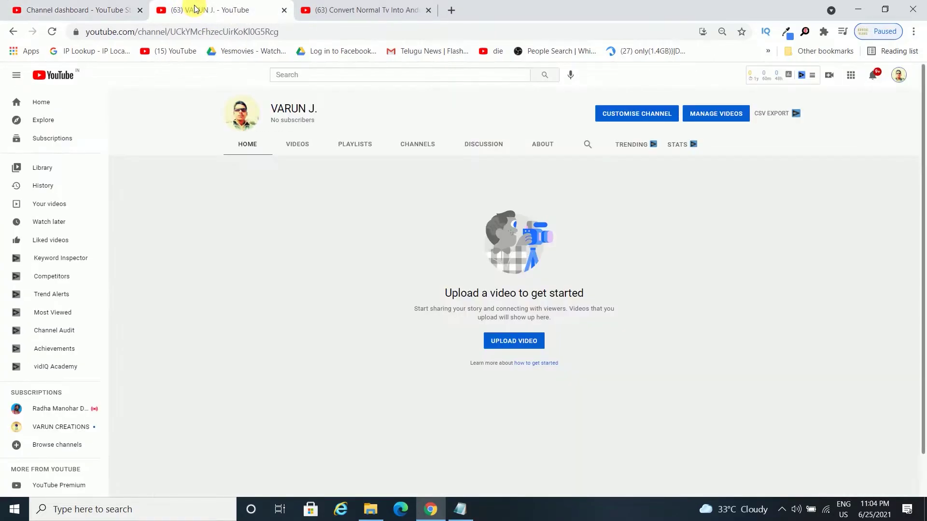
click(51, 31)
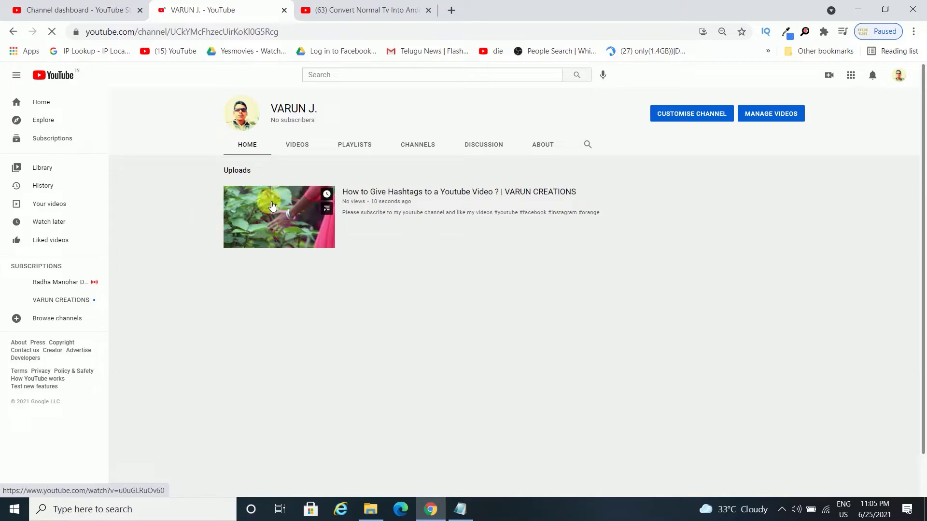
click(390, 195)
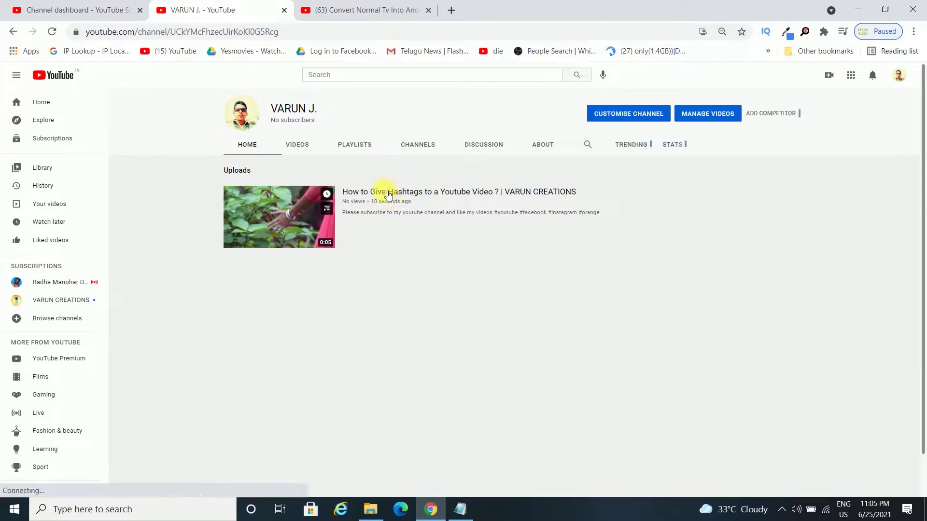
scroll(224, 407, down, 1)
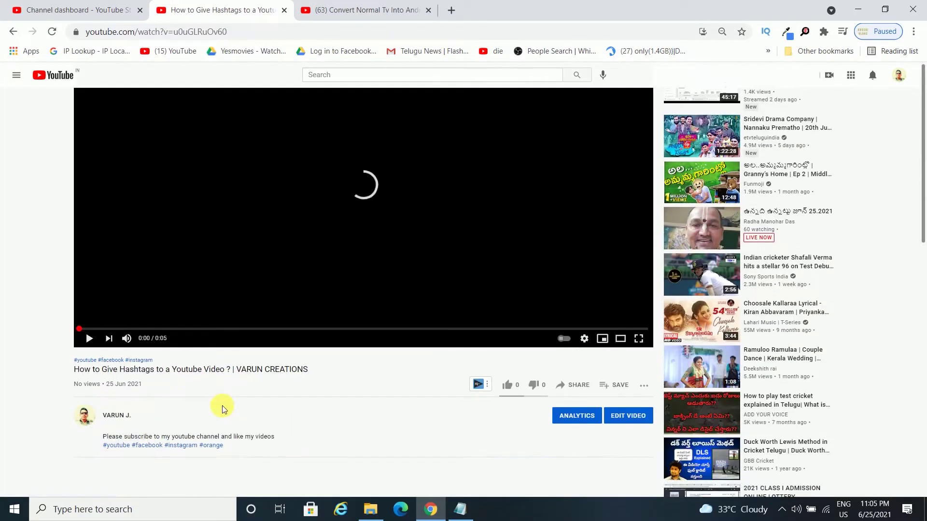
scroll(223, 409, up, 1)
scroll(112, 425, up, 1)
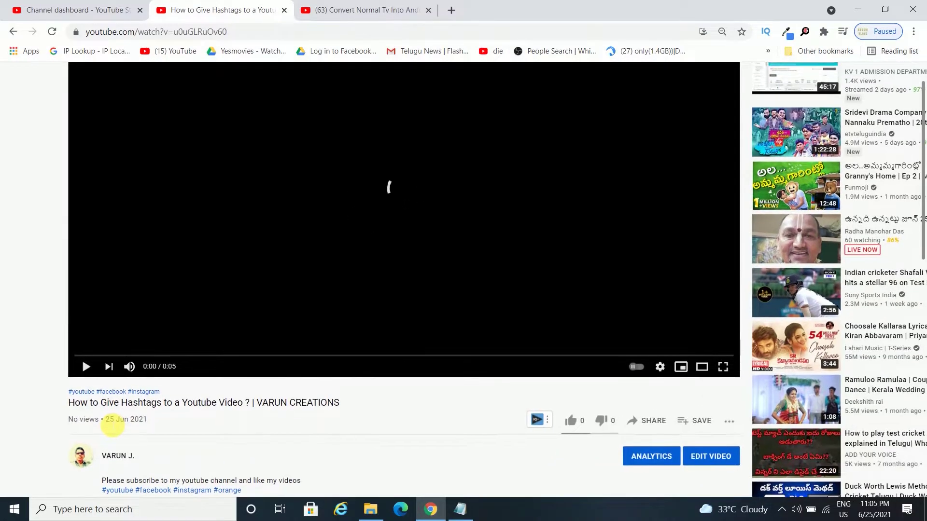
scroll(113, 425, up, 2)
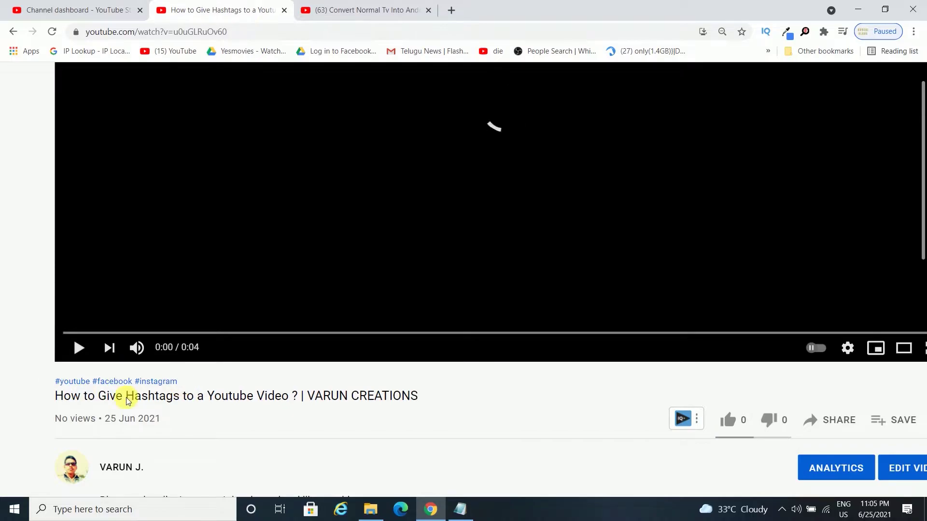
scroll(155, 407, down, 3)
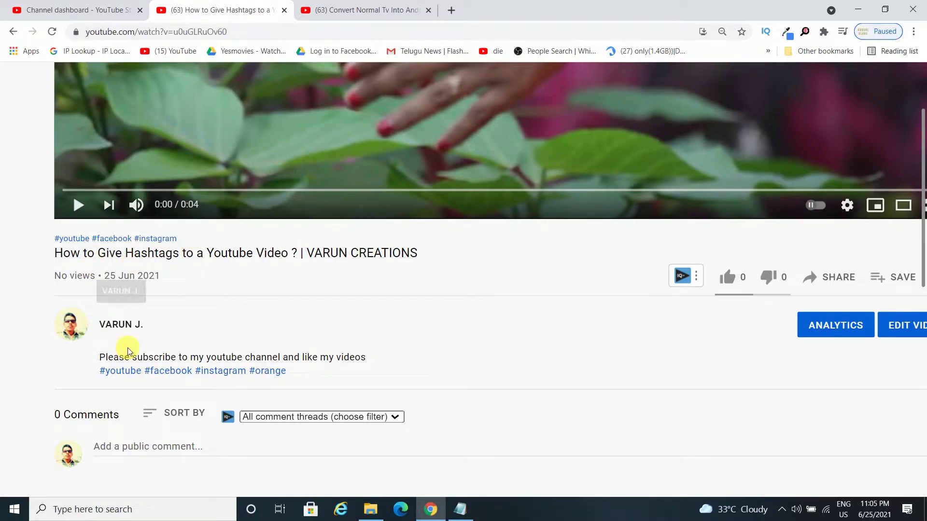
ctrl+scroll(128, 351, down, 3)
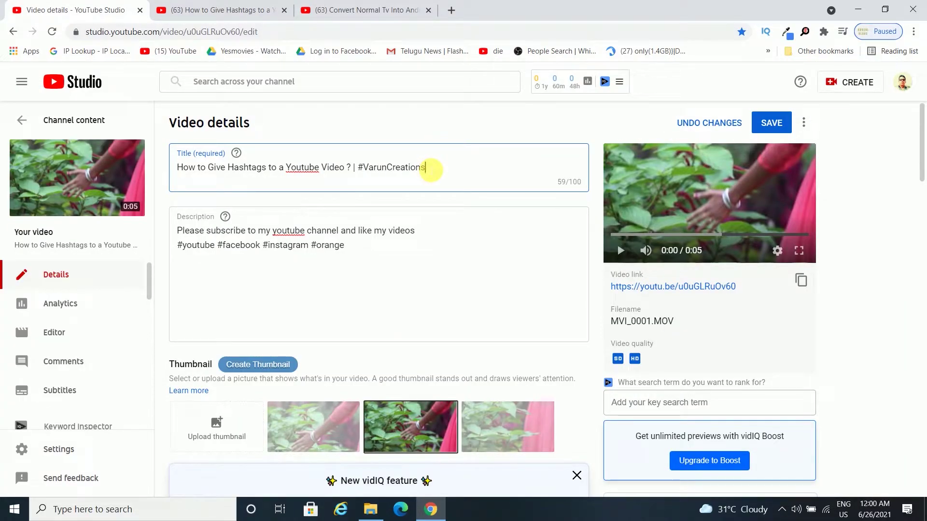
- Compare the #VarunCreations hashtag in the video's editable title with how the title and hashtags appear on its watch page
drag(431, 170, 360, 170)
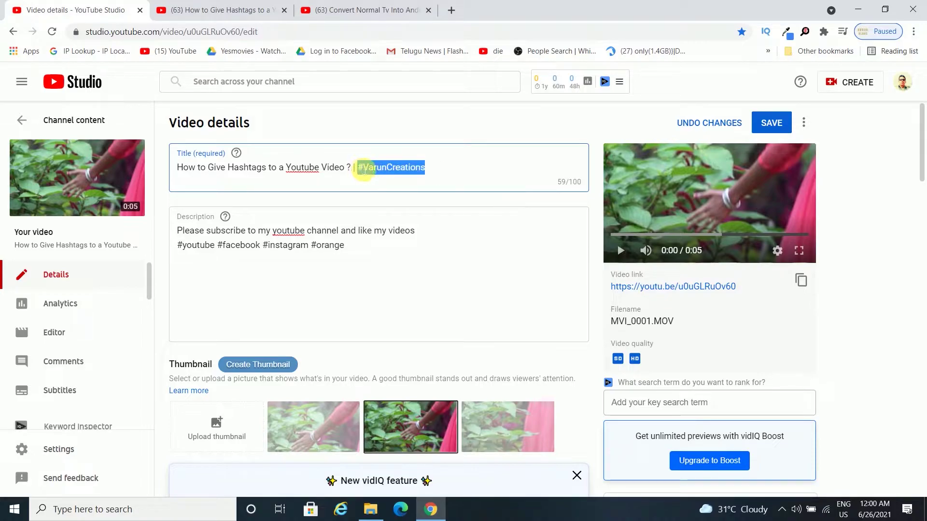
drag(361, 170, 400, 170)
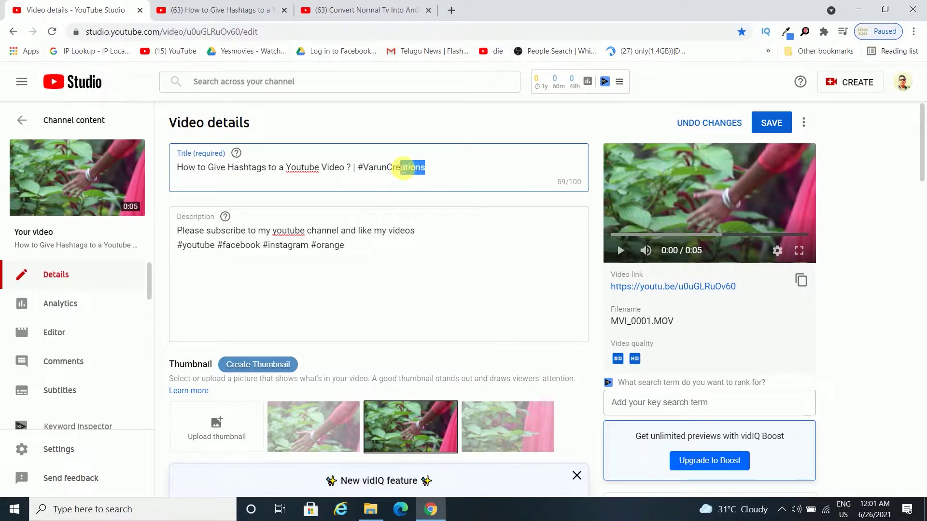
click(190, 10)
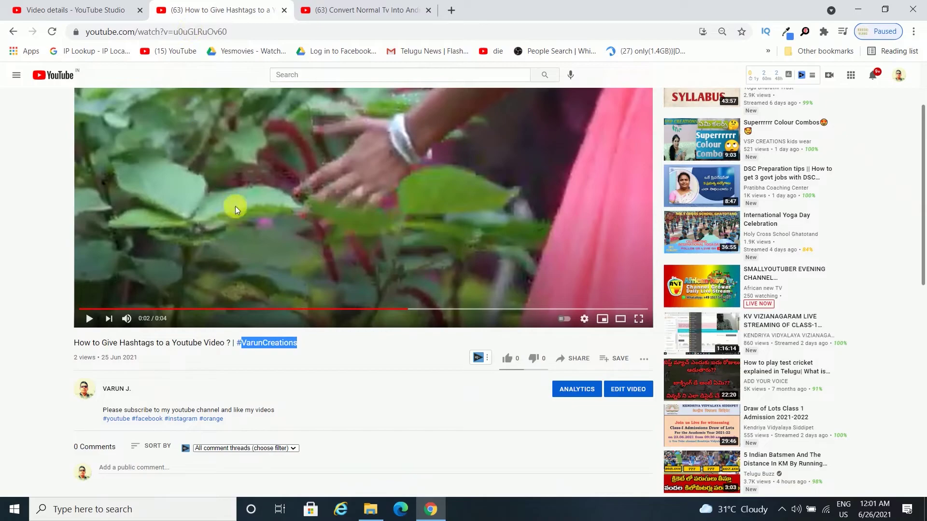
click(302, 346)
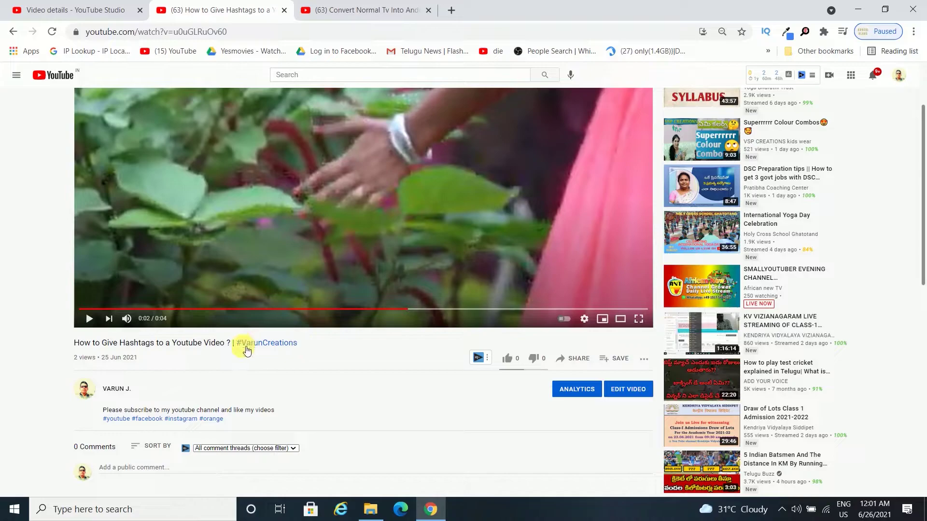
click(111, 11)
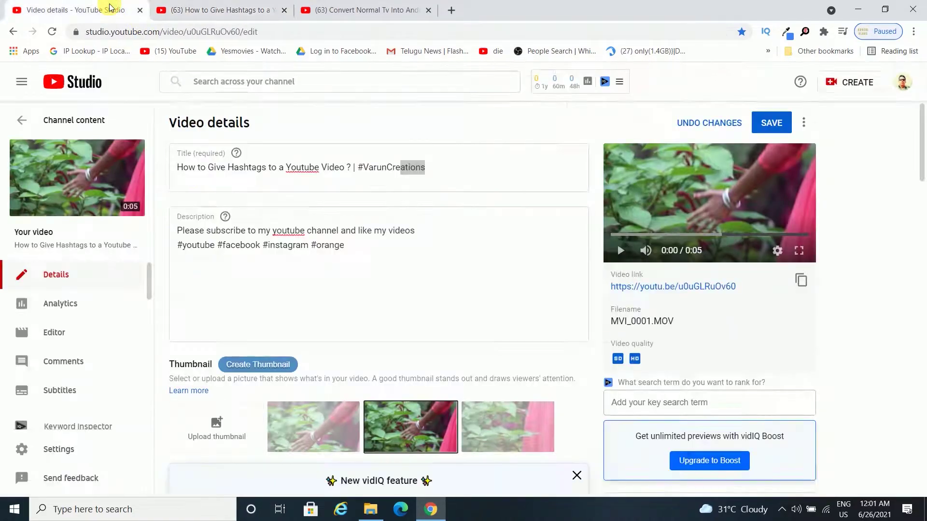
click(434, 173)
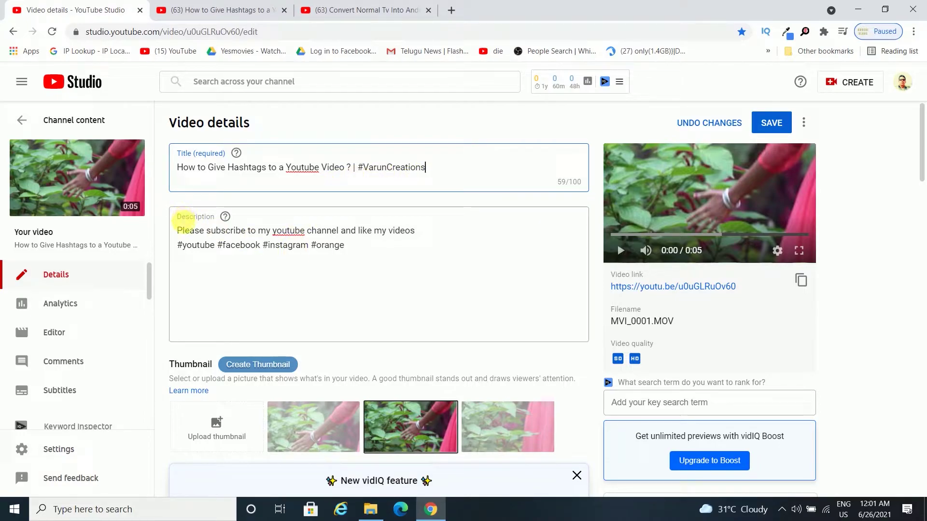
click(240, 9)
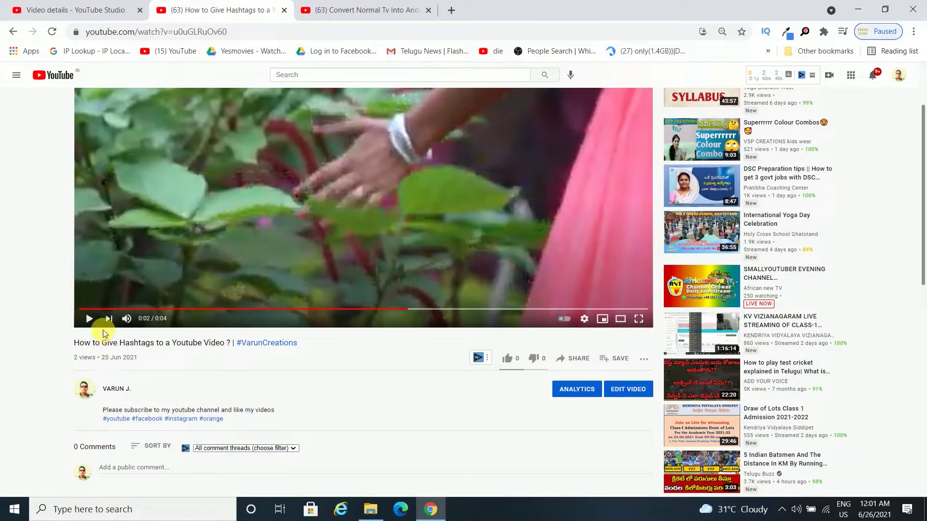
click(116, 11)
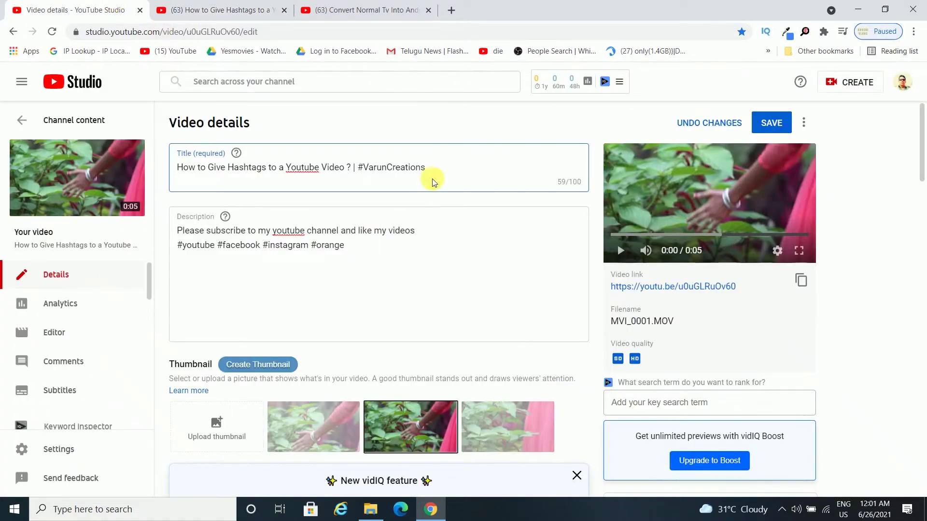
- Compare the #VarunCreations hashtag in the video's title with the #youtube #facebook #instagram #orange hashtags in its description
drag(435, 170, 363, 172)
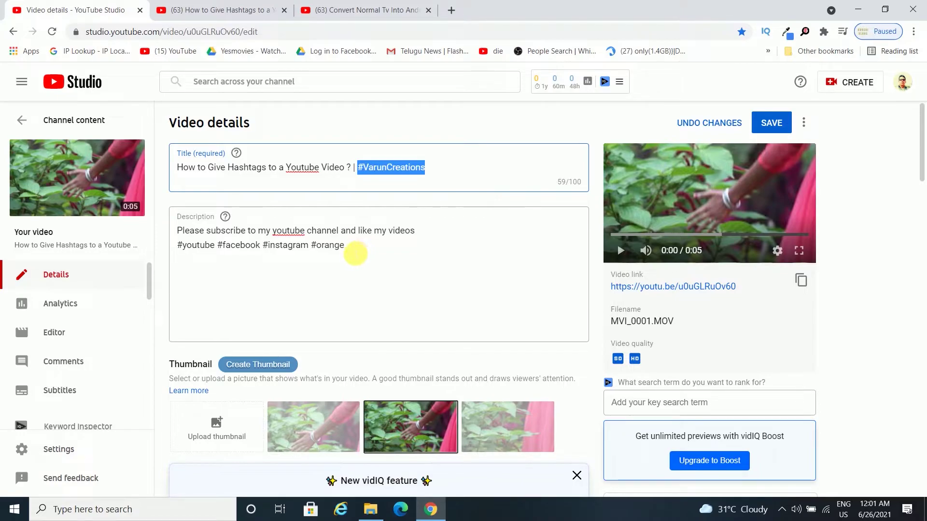
drag(356, 253, 236, 251)
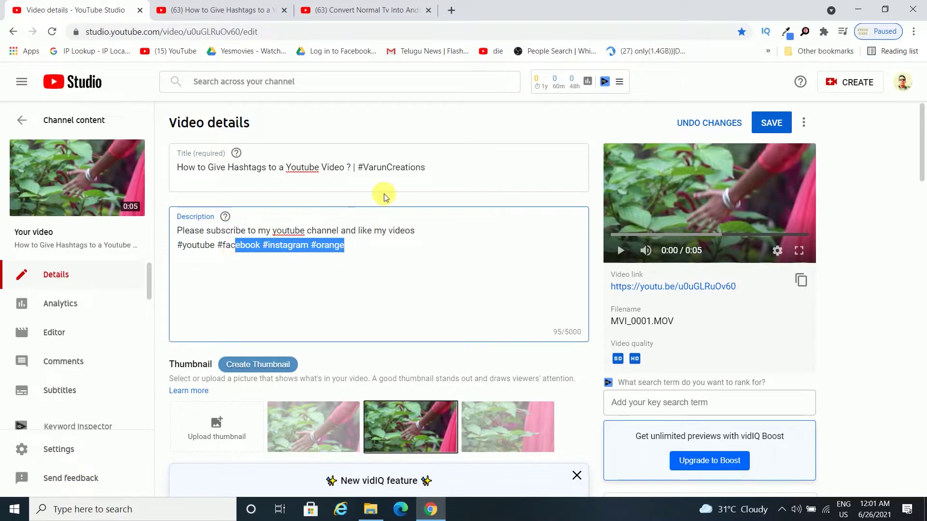
click(430, 171)
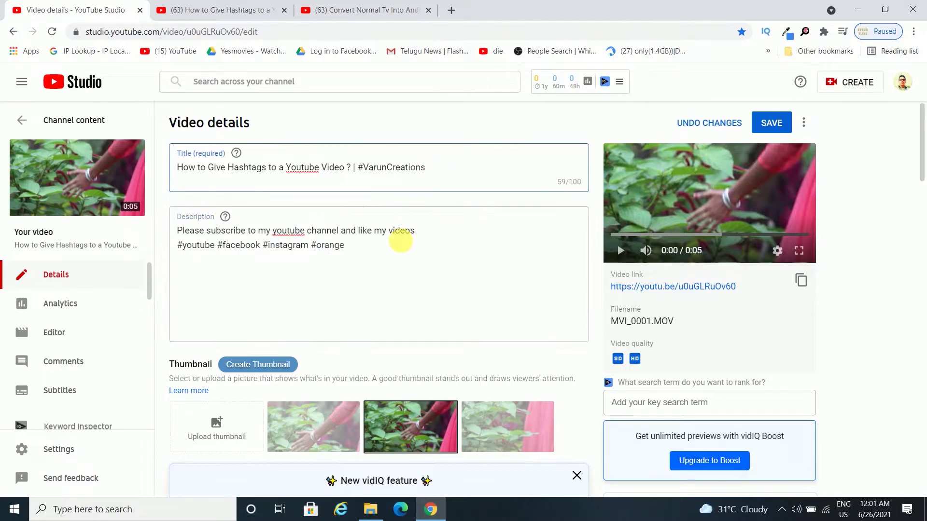
drag(356, 252, 289, 251)
- Delete the #VarunCreations hashtag from the end of the video's title and review the hashtag line in the description
drag(427, 169, 365, 170)
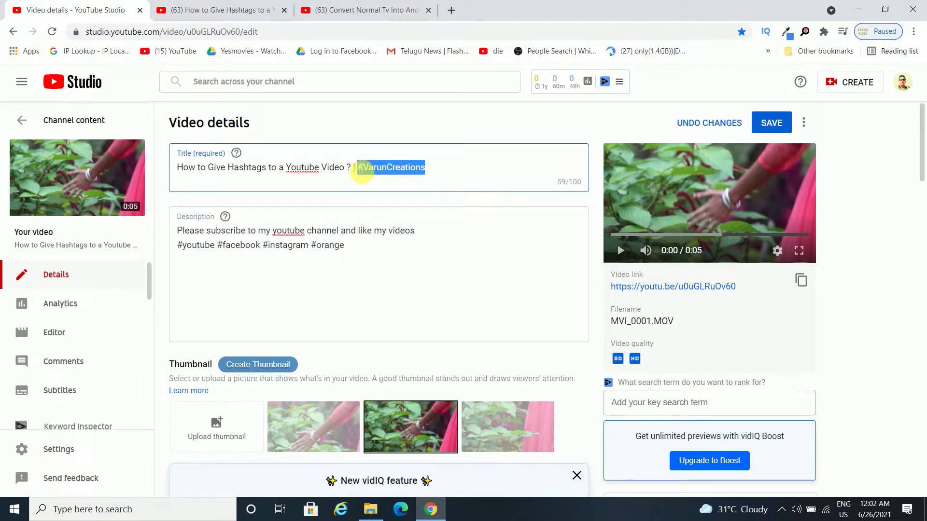
key(BackSpace)
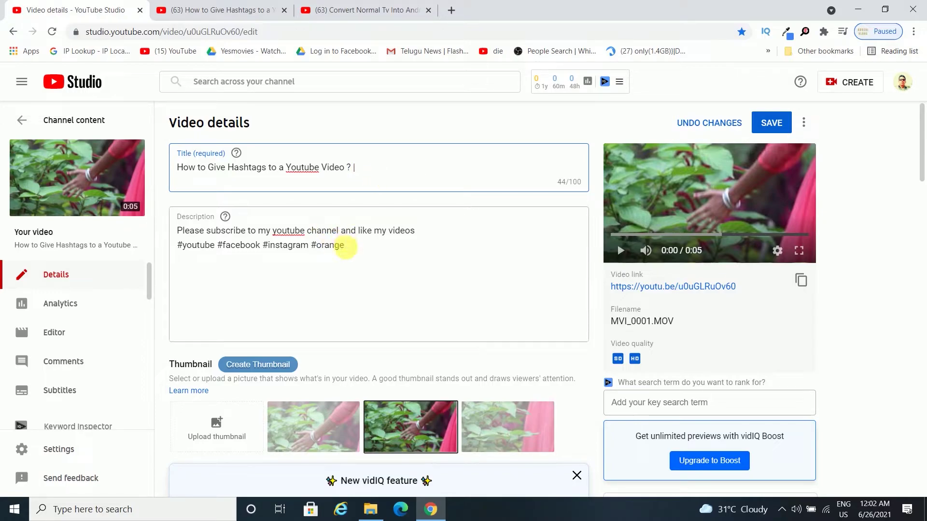
drag(354, 251, 182, 252)
key(ctrl+a)
drag(350, 246, 382, 250)
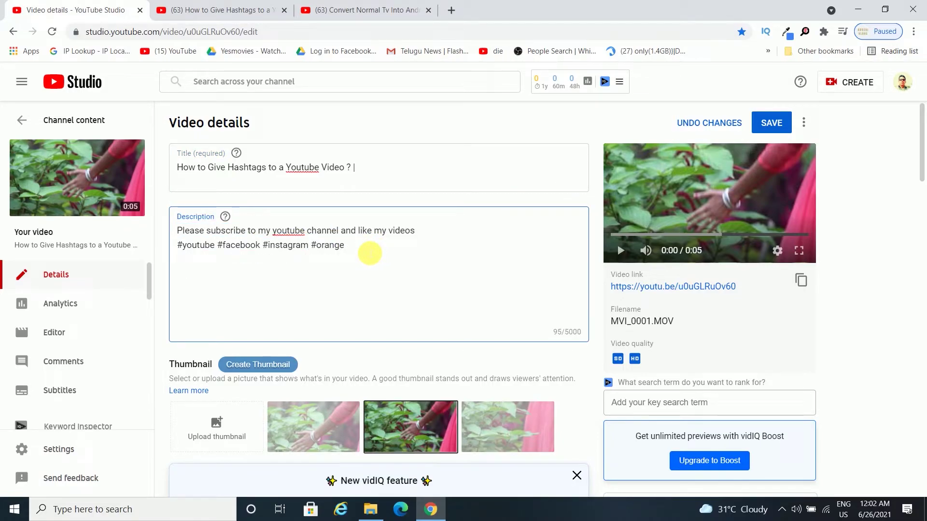